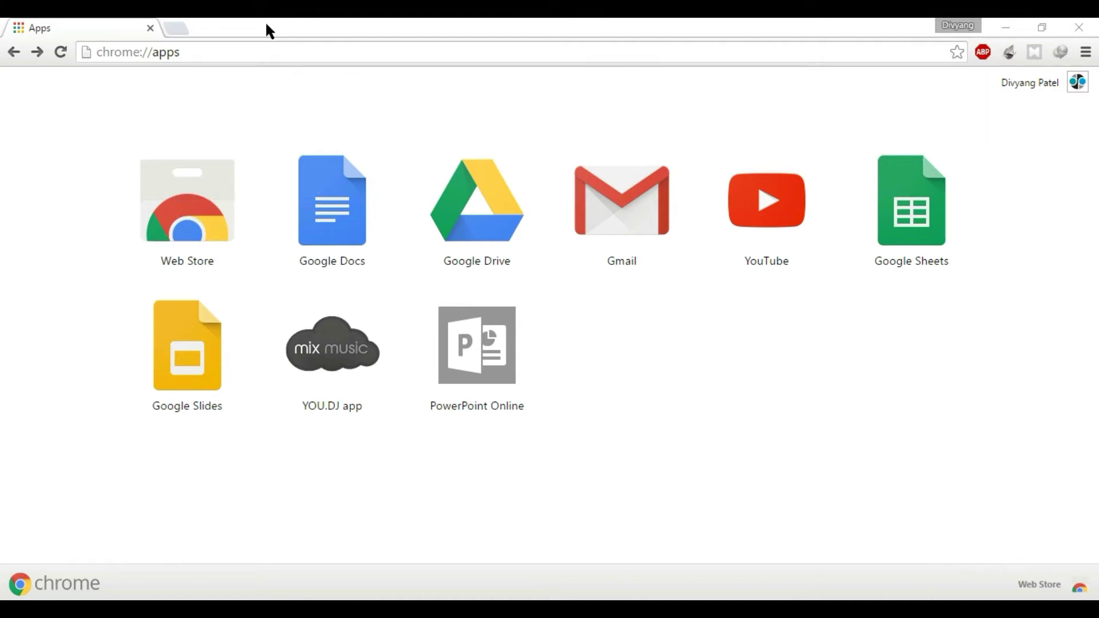
Step: Launch the Web Store app from the chrome://apps page
click(279, 50)
Step: Search the store for 'flatbook' and open the Flatbook extension's details page
click(173, 170)
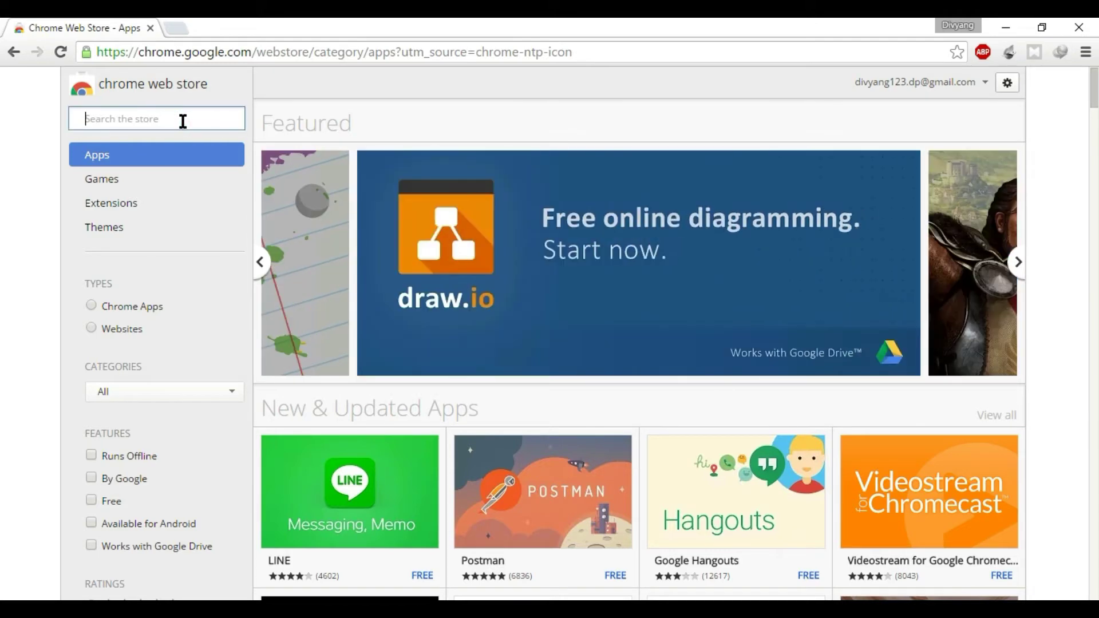
text(flatbook)
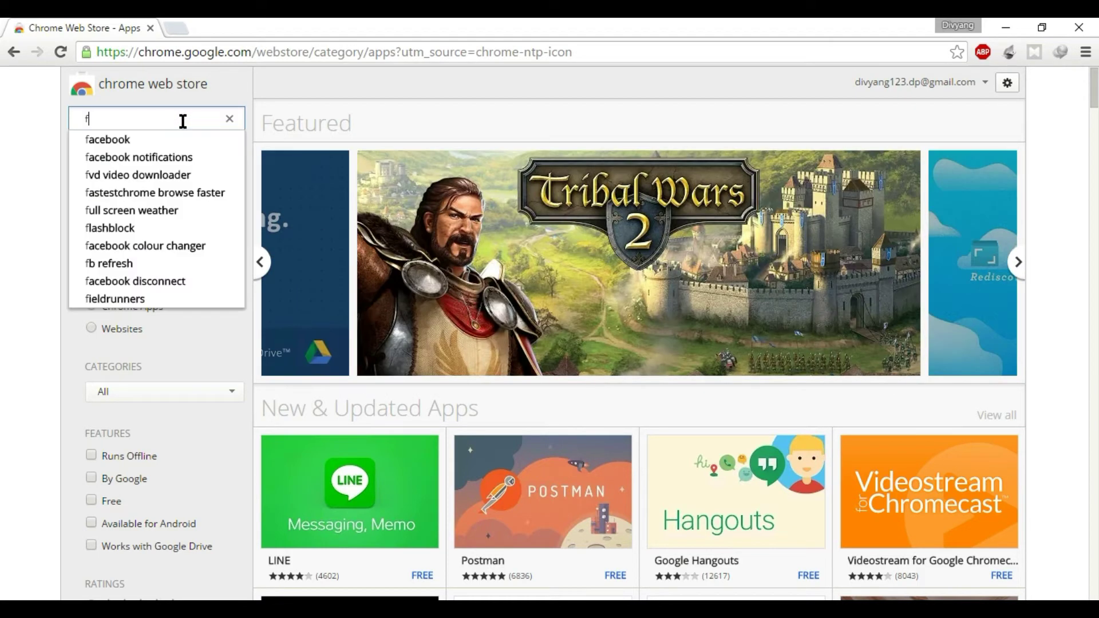
key(Return)
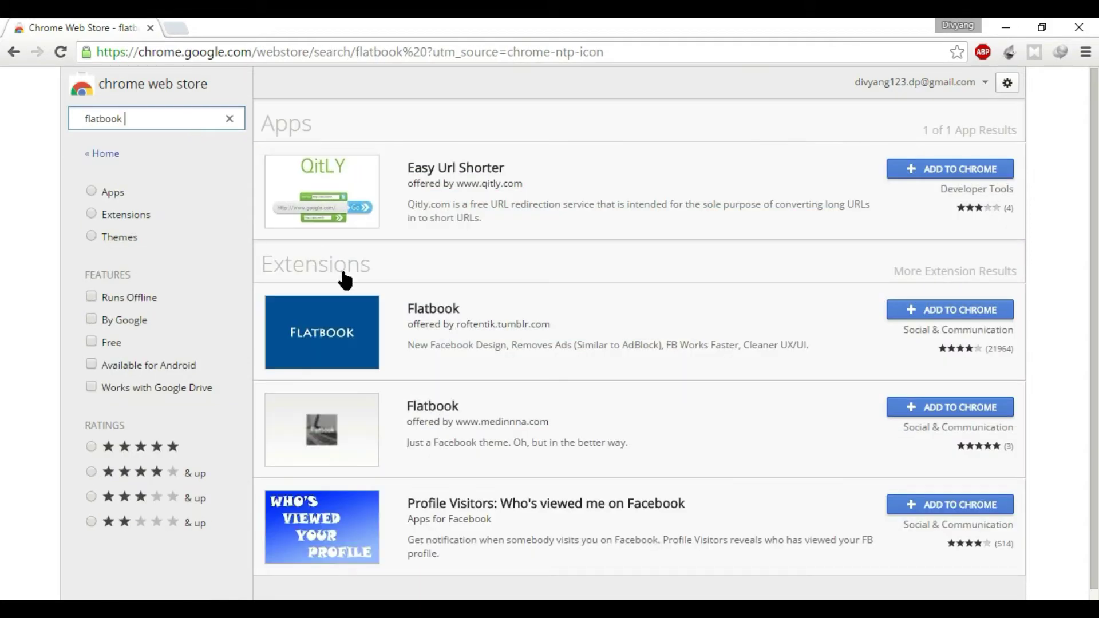
click(452, 311)
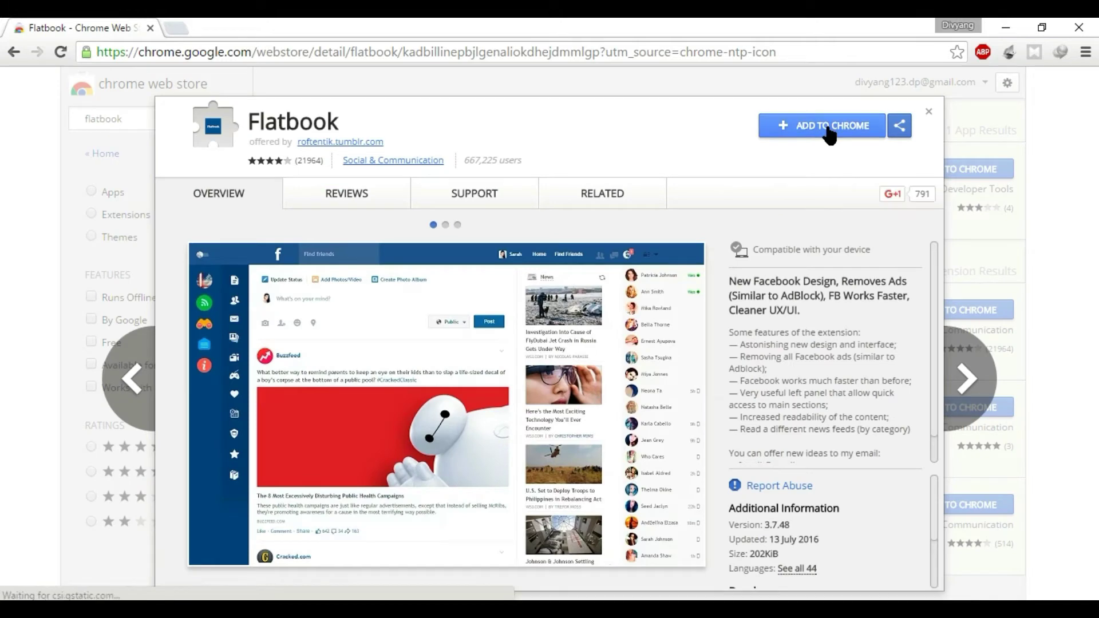
Step: Add the Flatbook extension to Chrome and confirm the installation
click(829, 128)
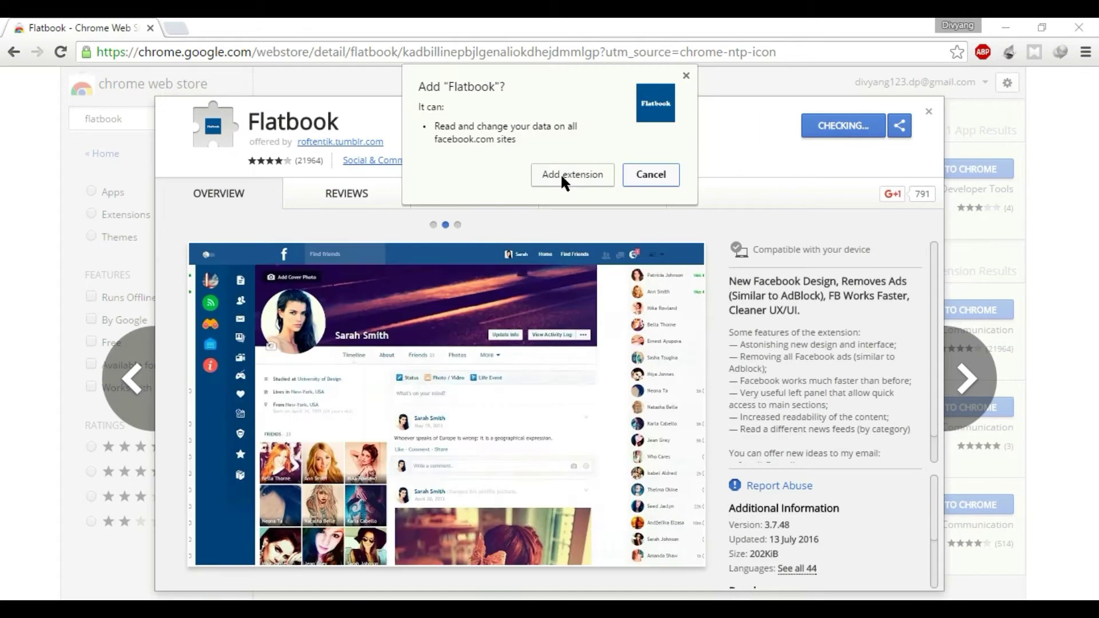
click(561, 175)
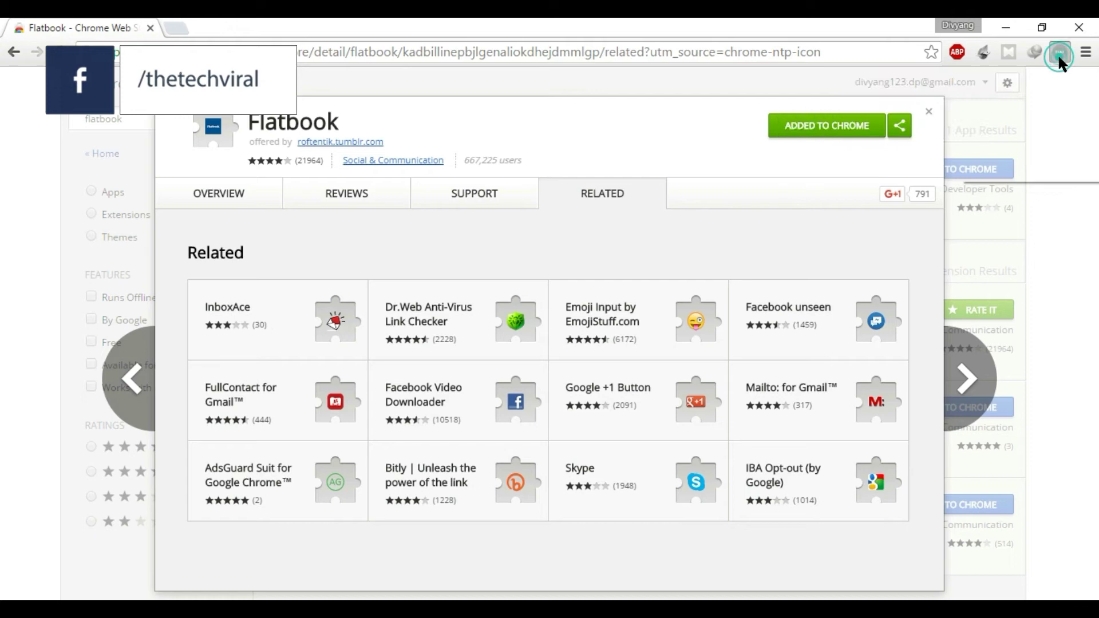
right_click(1059, 53)
Step: Load facebook.com in a new tab with Flatbook's flat left-panel layout
click(163, 17)
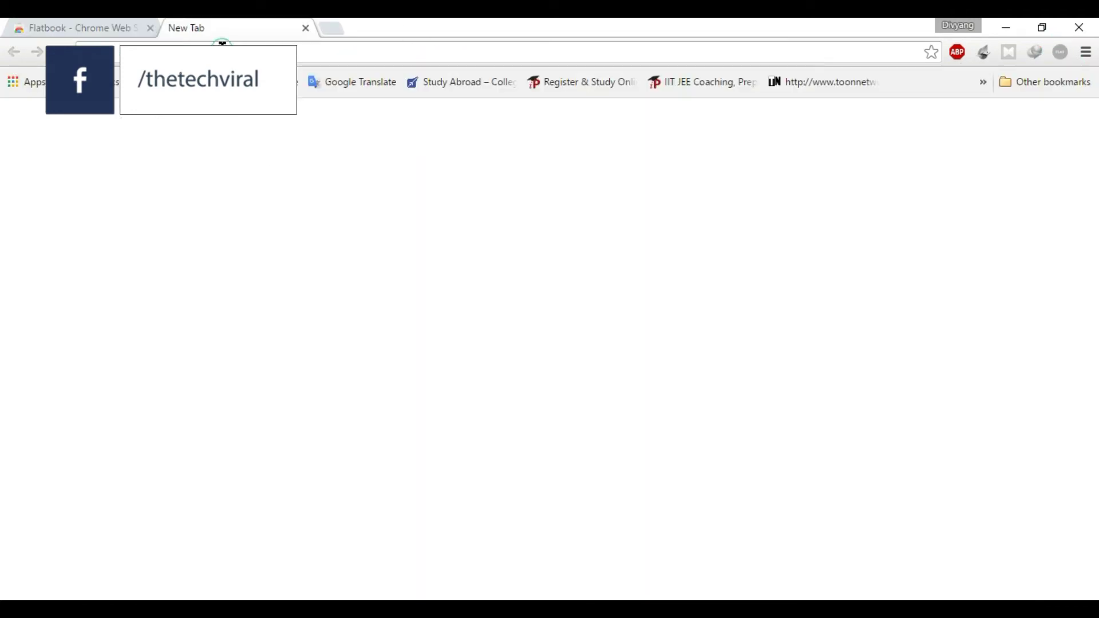
text(facebook)
key(Return)
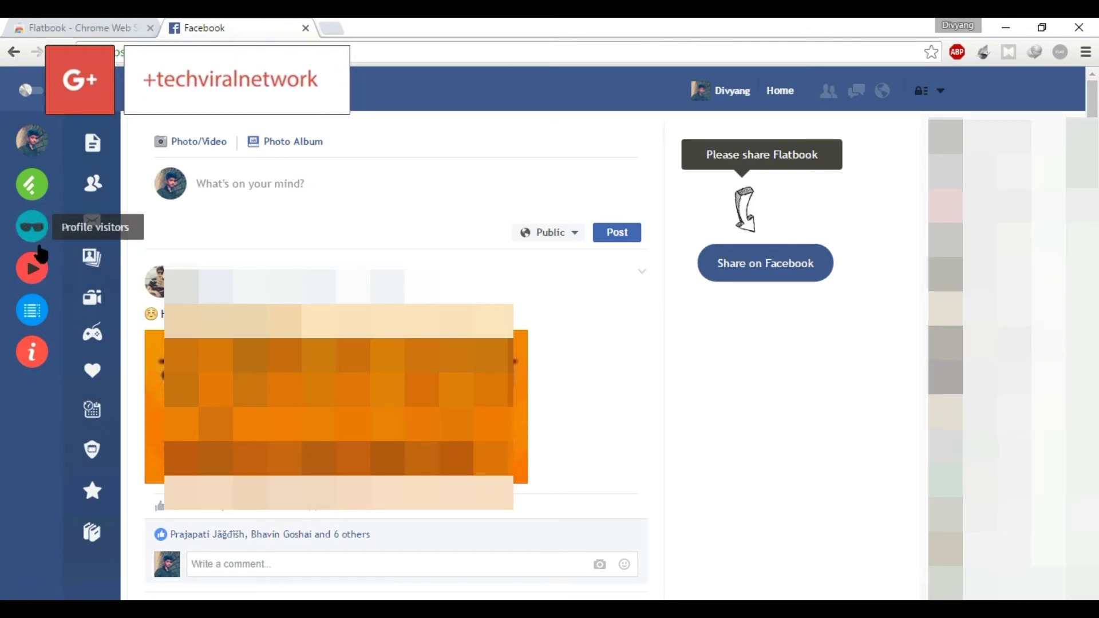
click(35, 230)
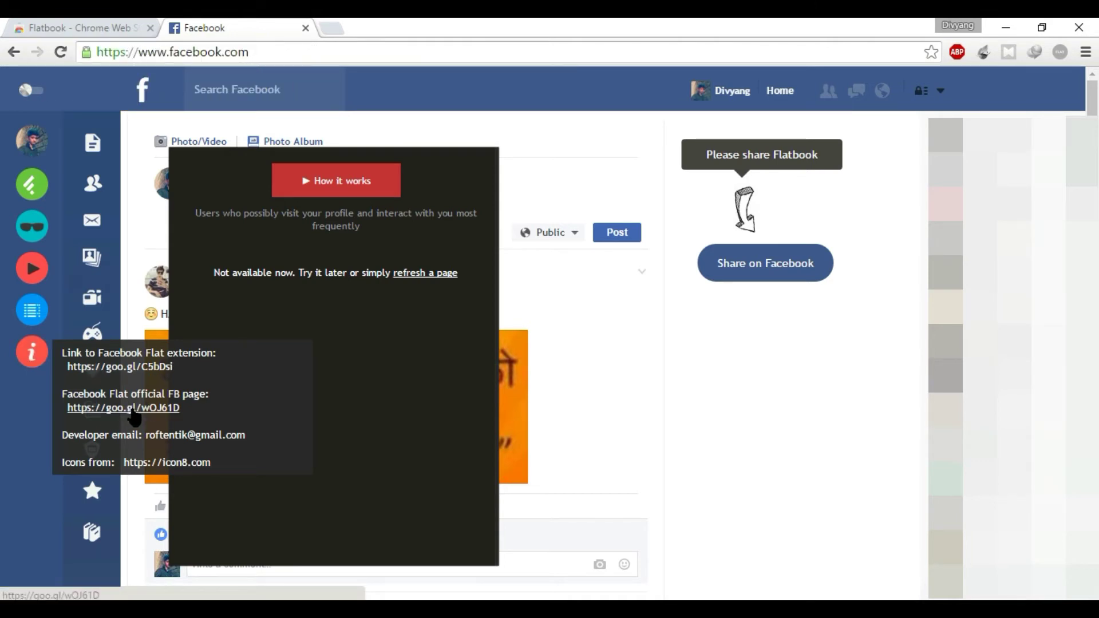
click(673, 455)
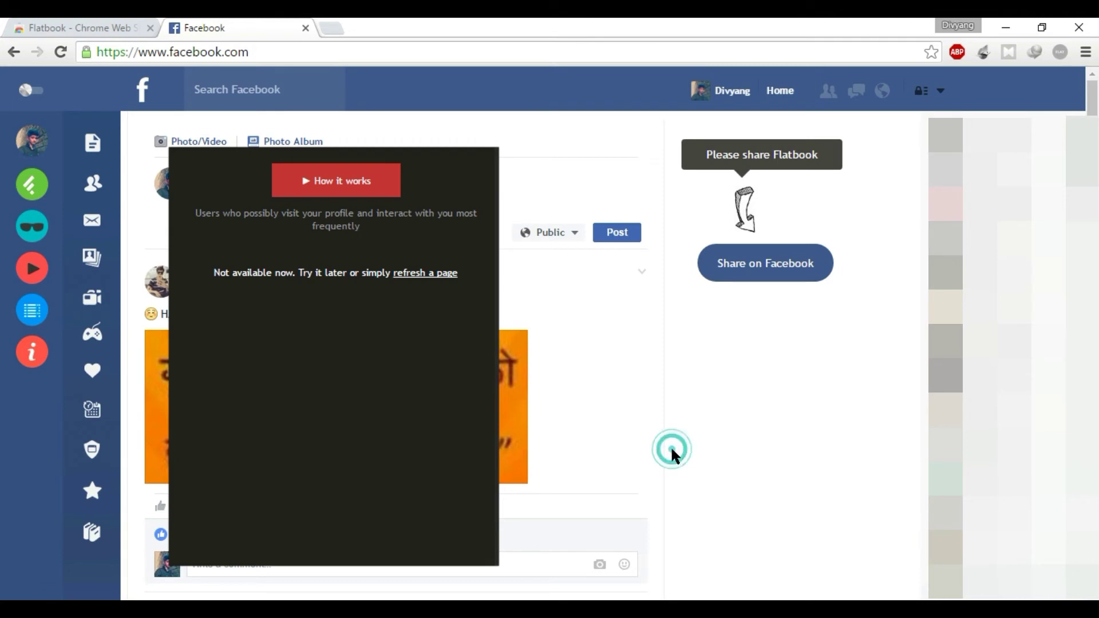
click(32, 225)
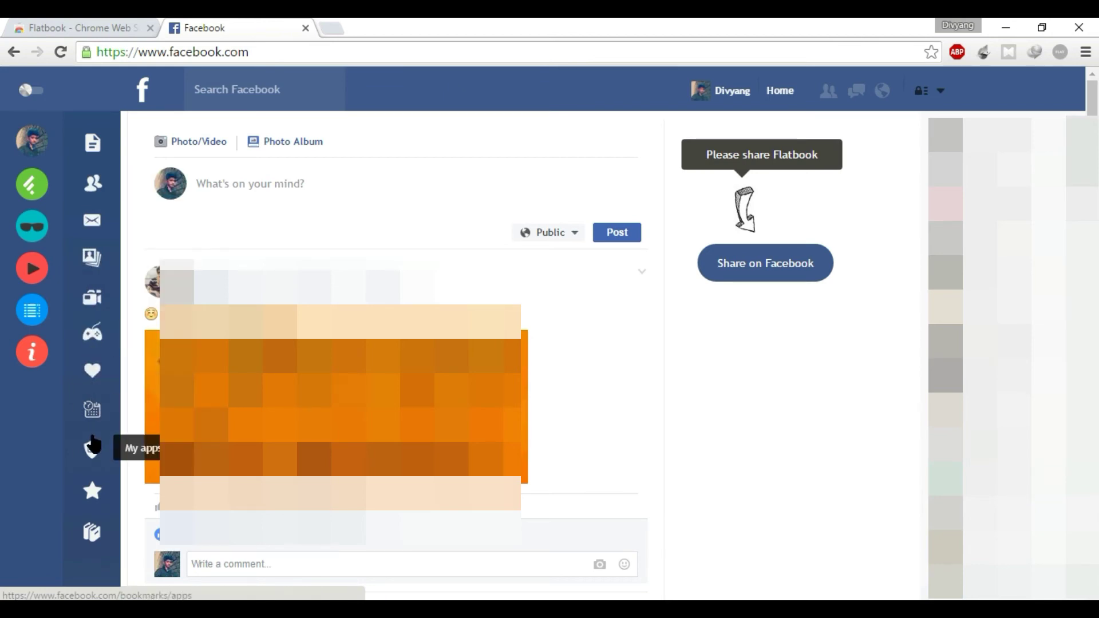
Step: On your Facebook profile, toggle Facebook Flat off and back on
click(731, 91)
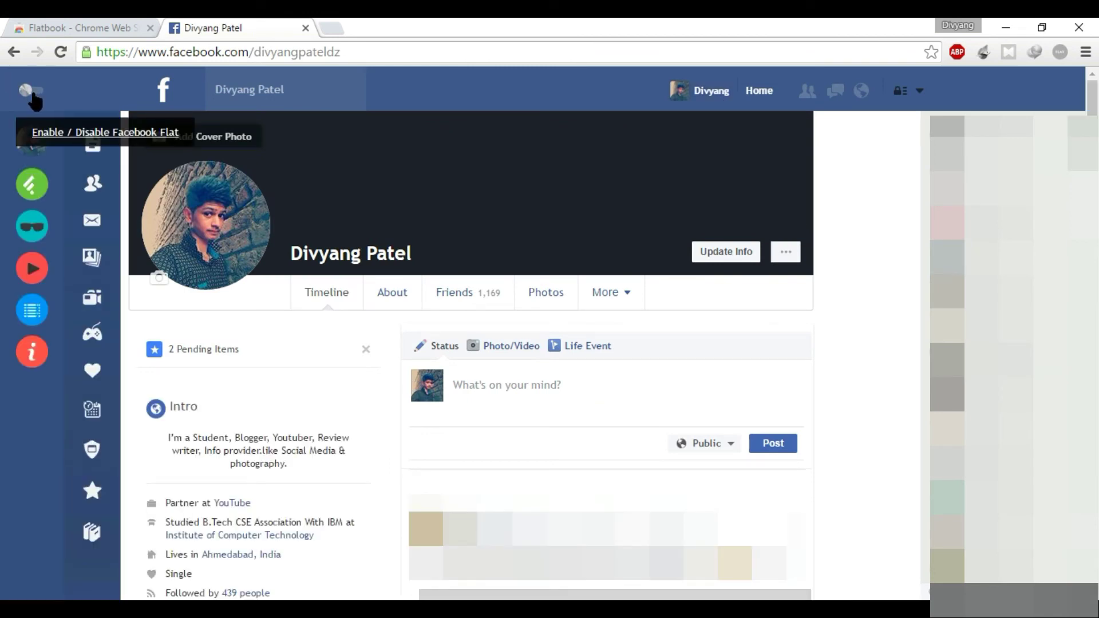
click(29, 91)
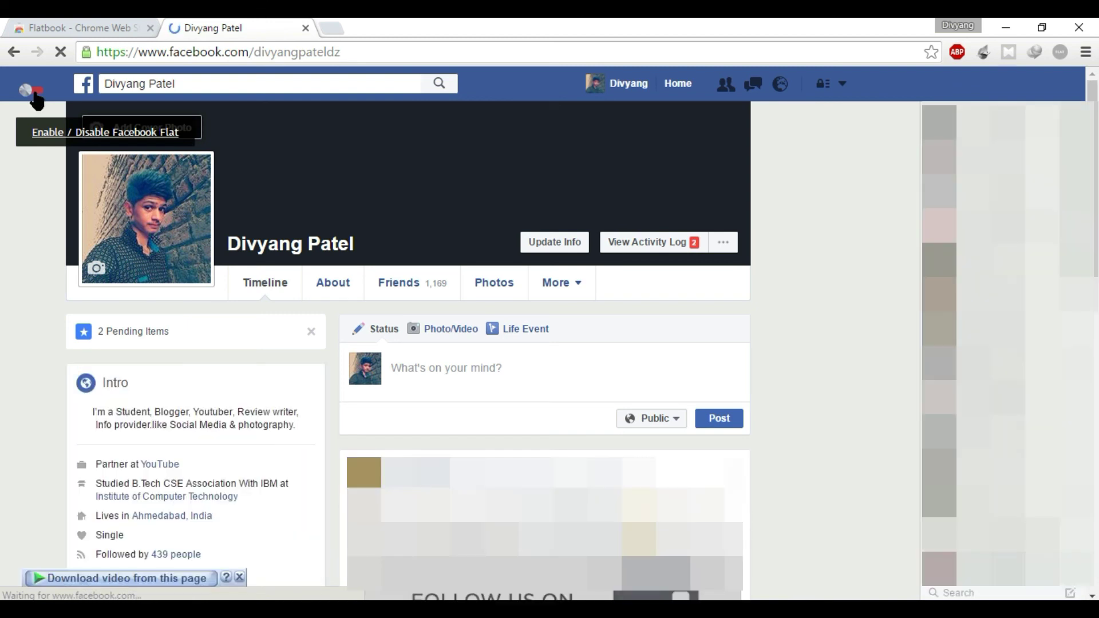
click(36, 90)
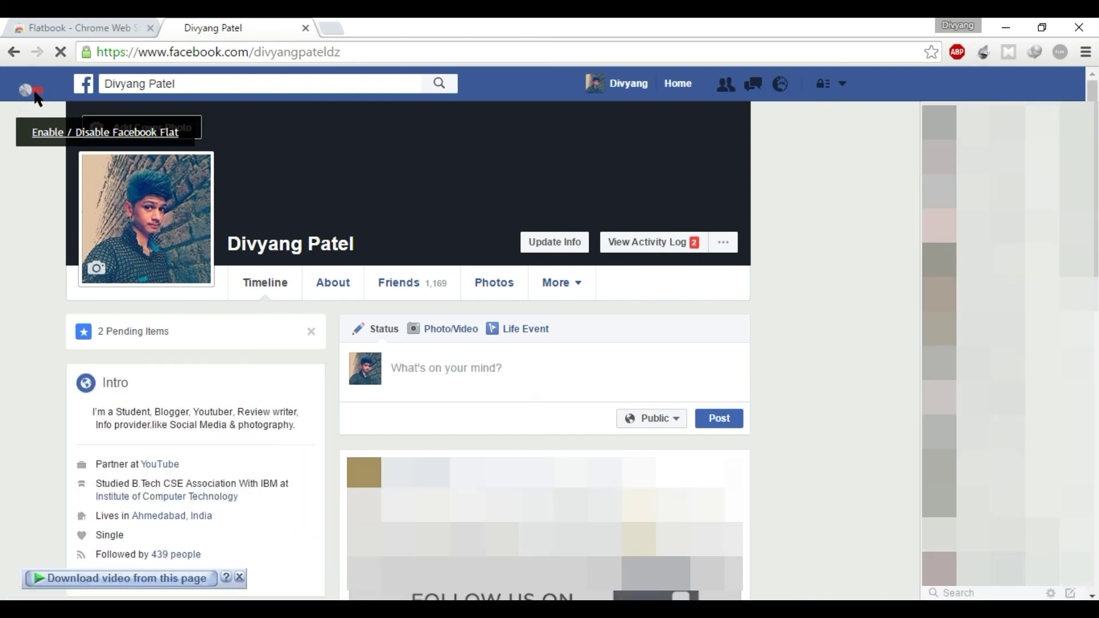